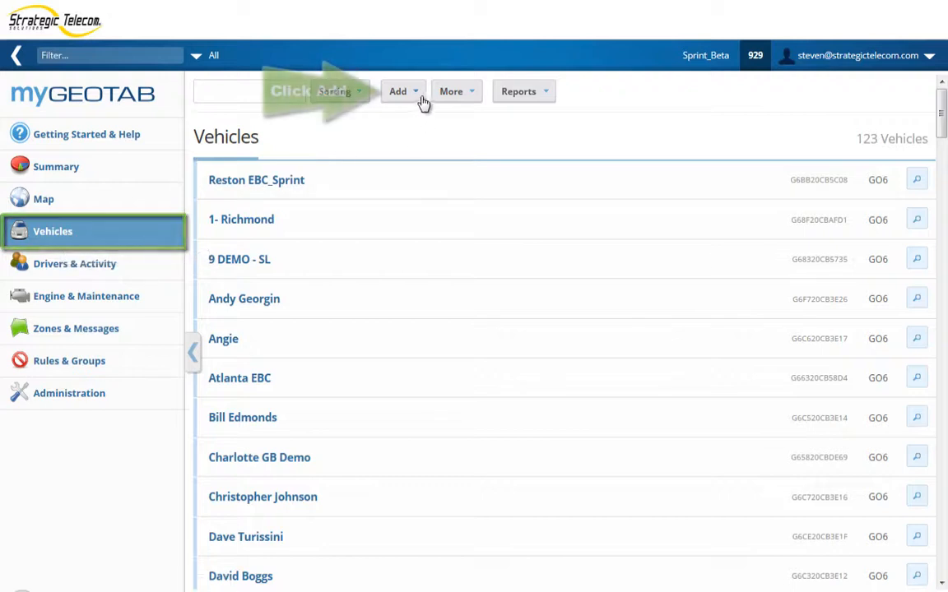
Step: Start adding a single new vehicle via Add Vehicle on the Vehicles page
left_click(423, 98)
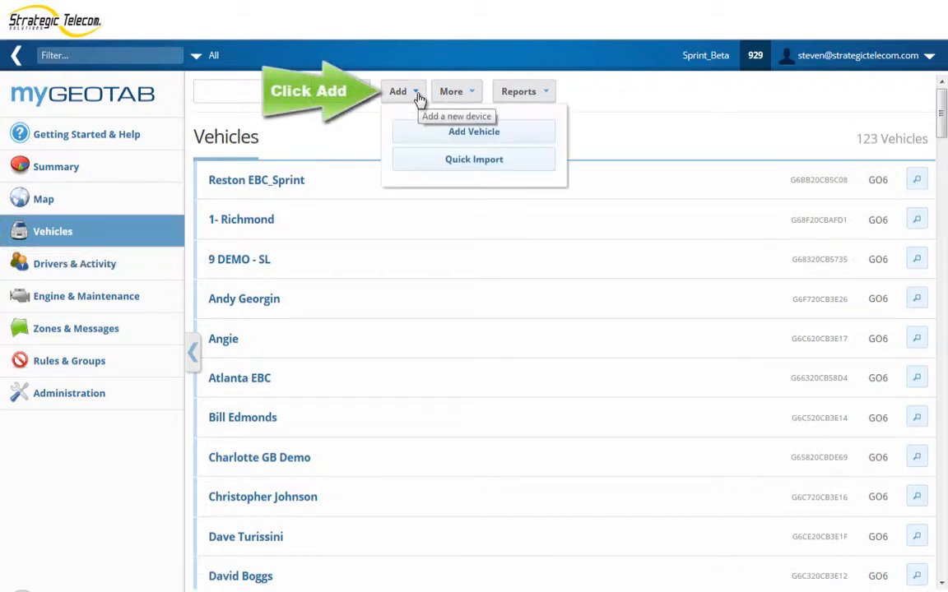
left_click(548, 132)
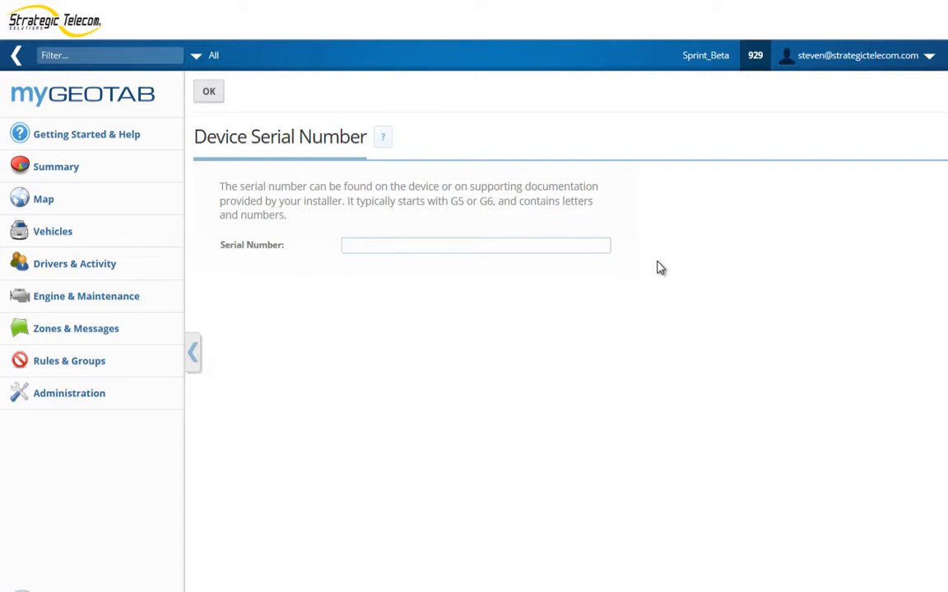
Step: Paste the device serial number G6F520CB3E24 into the Serial Number field
key("ctrl+v")
Step: Confirm the serial, enter the driver's name as the device description, and save
left_click(207, 91)
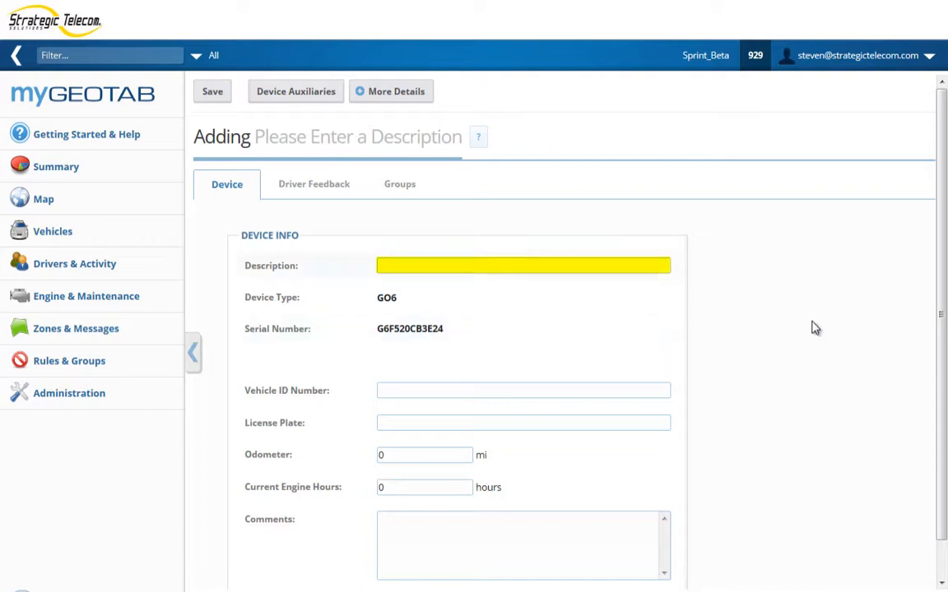
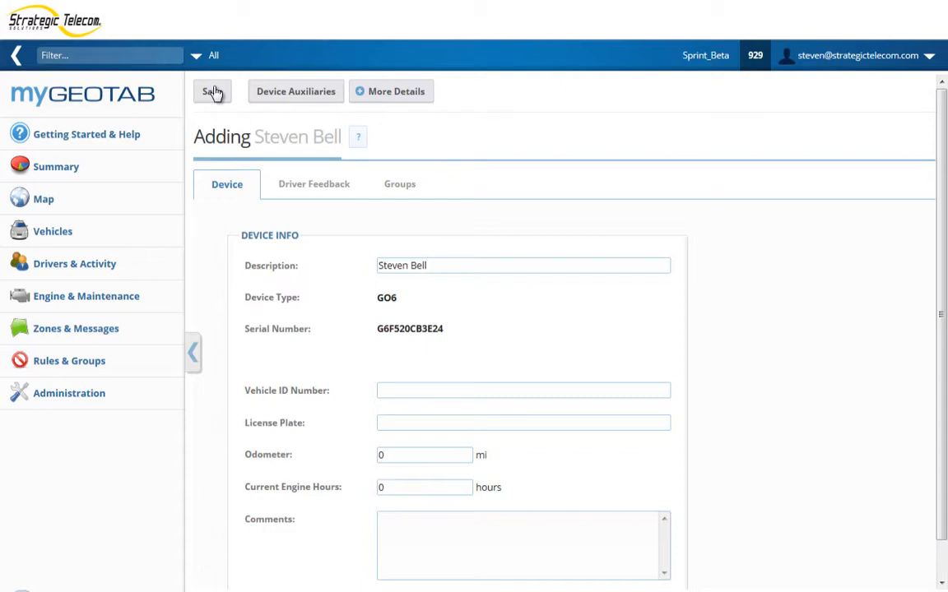
left_click(66, 234)
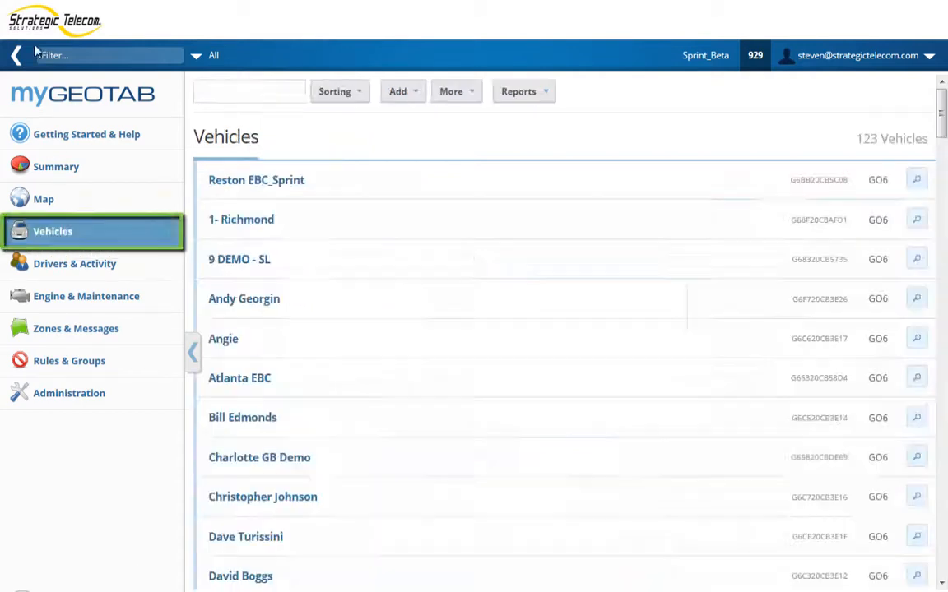
Step: Open Quick Import from the Add menu to bulk-add vehicles
left_click(416, 100)
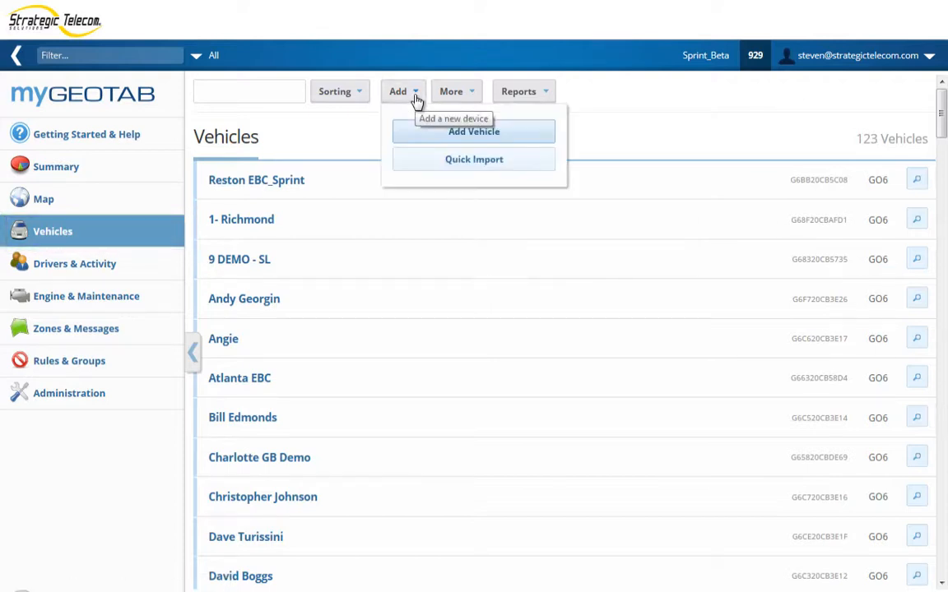
left_click(439, 169)
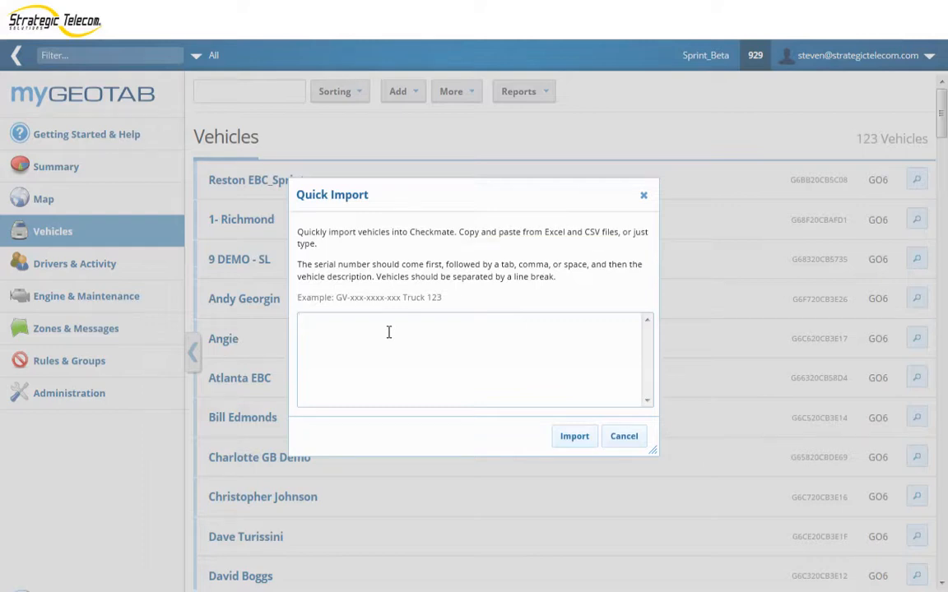
key("ctrl+v")
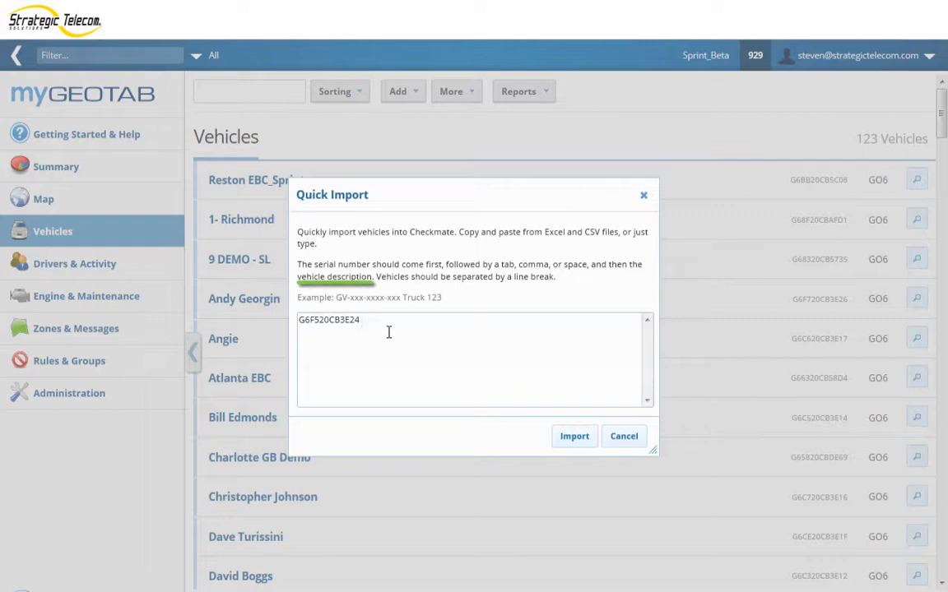
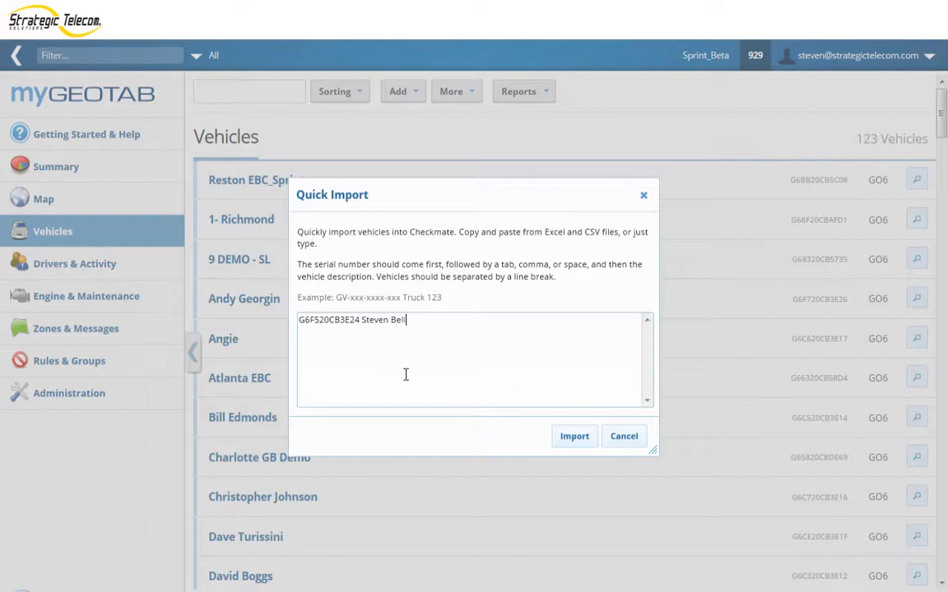
left_click(573, 438)
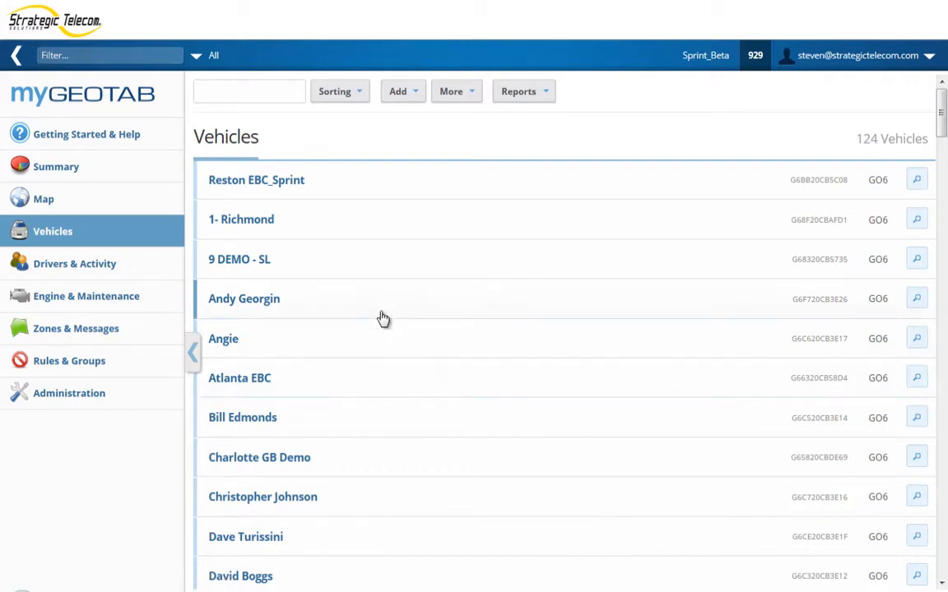
Step: Open the newly imported G6F520CB3E24 vehicle from the Vehicles list for editing
scroll(383, 321, "down", 20)
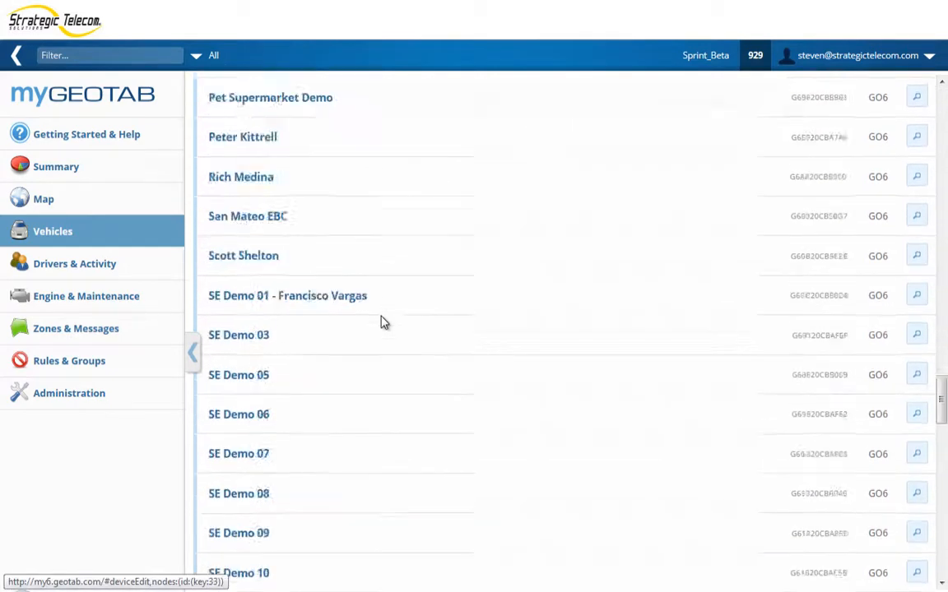
left_click(247, 261)
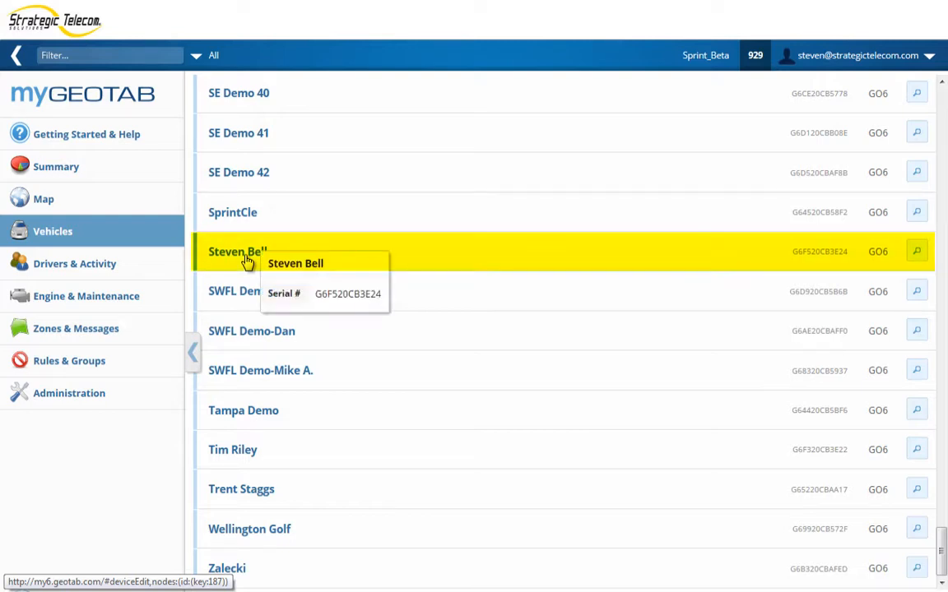
left_click(247, 261)
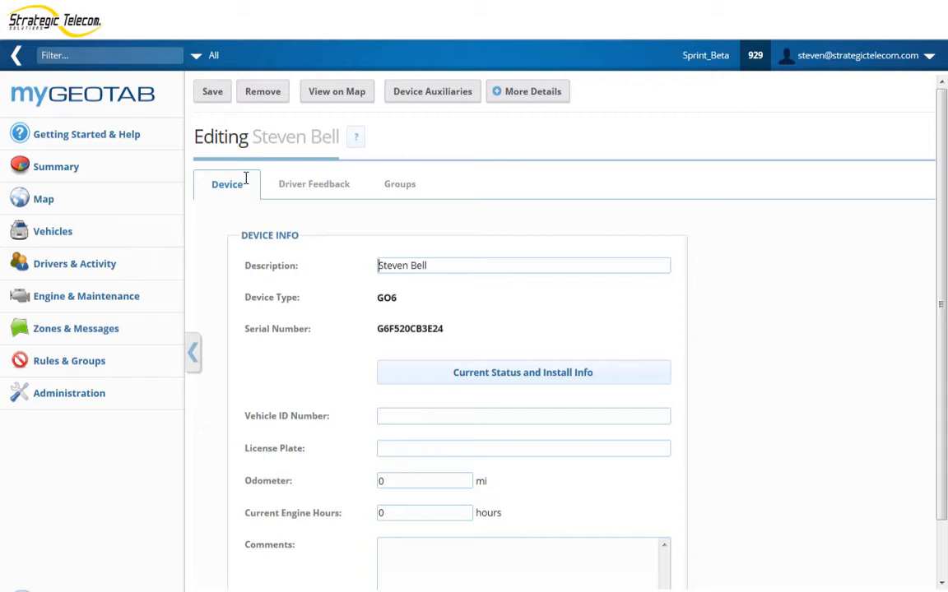
mouse_move(403, 415)
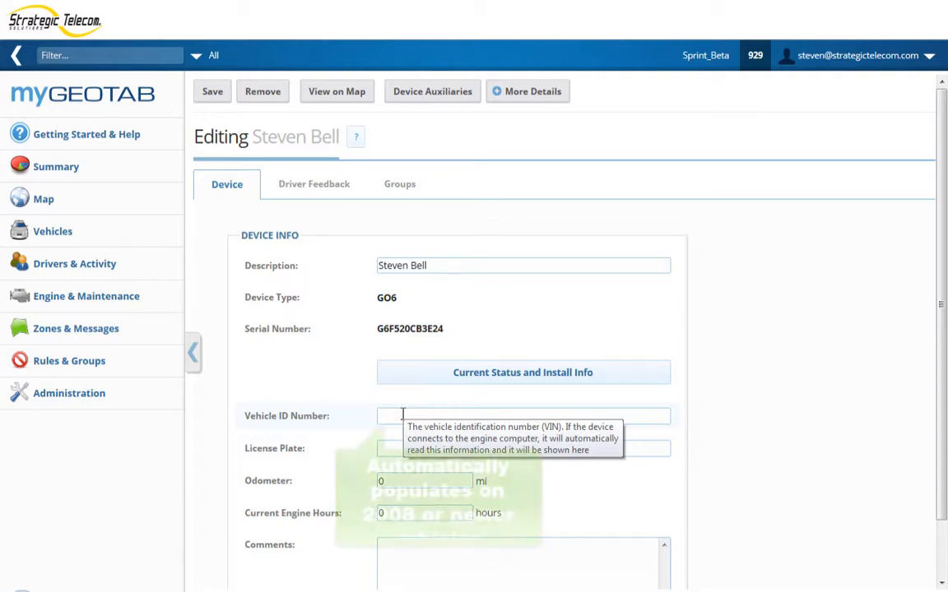
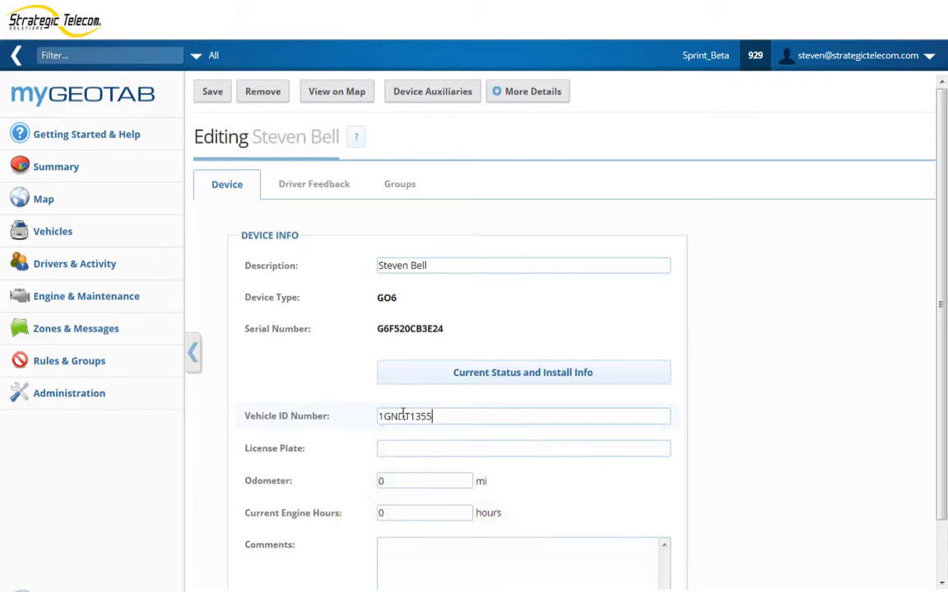
left_click(406, 447)
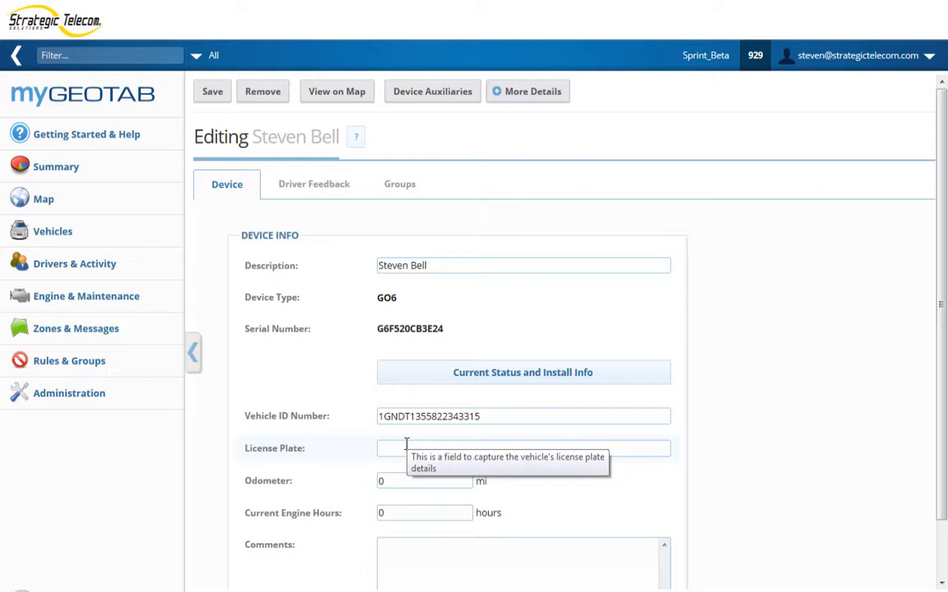
Step: Set the odometer to 104612 mi and current engine hours to 40
left_click(401, 480)
key("BackSpace")
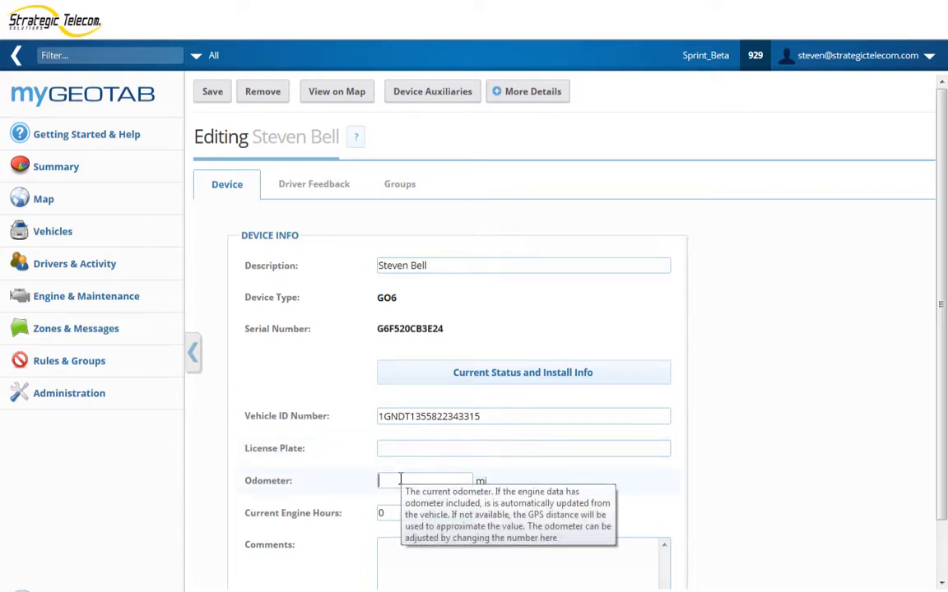
type("10")
type("4")
type("662")
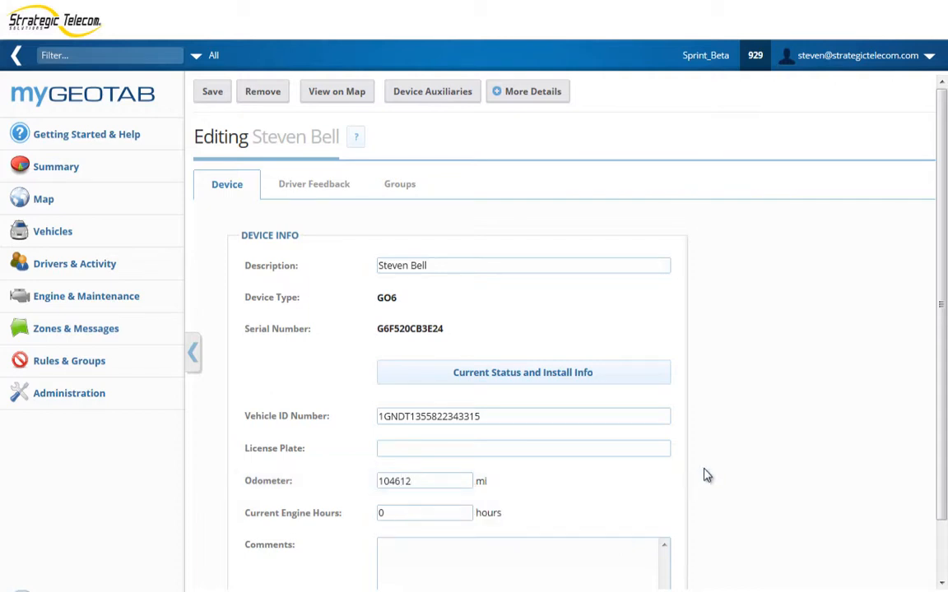
left_click(398, 510)
key("BackSpace")
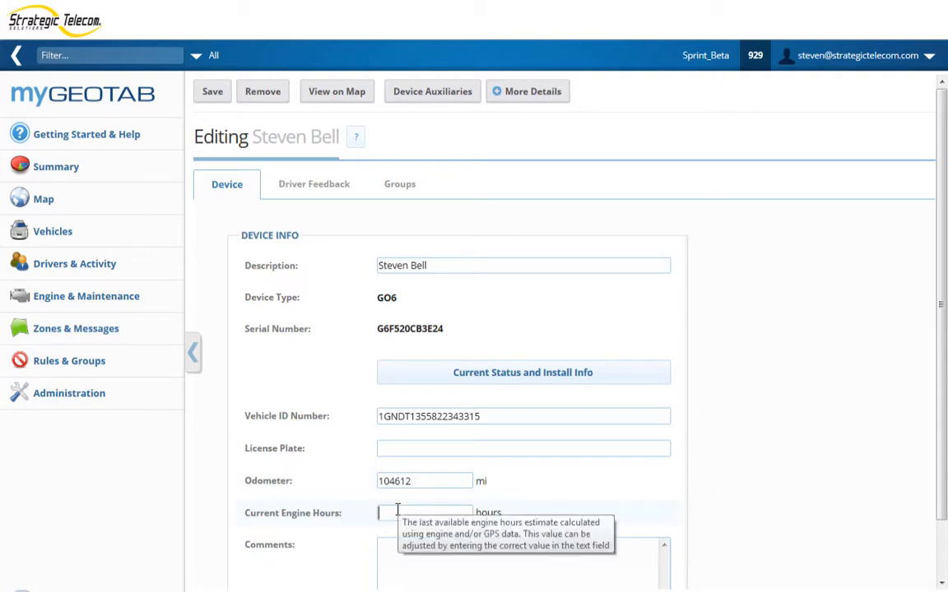
type("40")
scroll(725, 474, "down", 1)
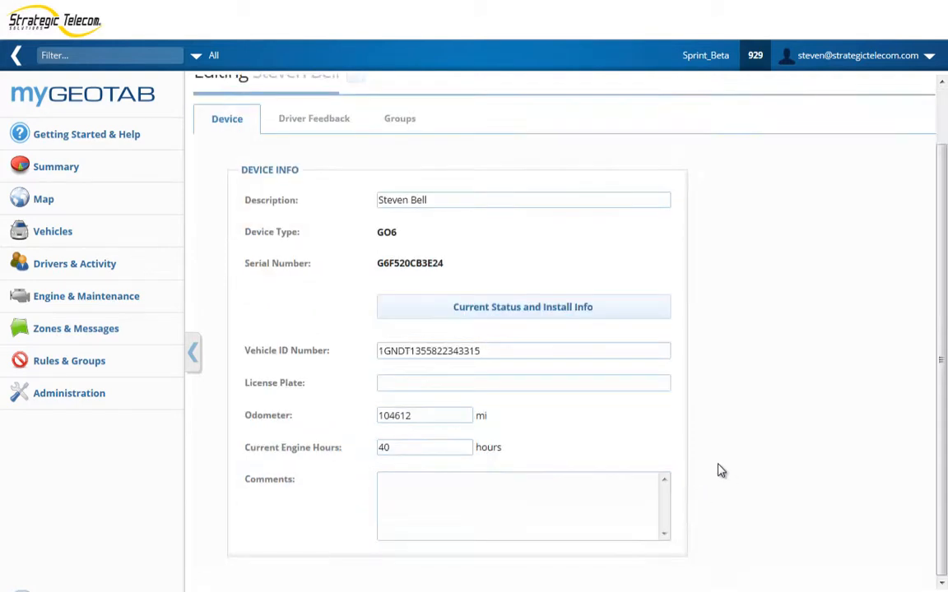
Step: Add the comment '2012 Chevy 1500' to the vehicle
left_click(590, 488)
type("2012 Chevy")
type(" 1500")
key("BackSpace")
key("BackSpace")
key("BackSpace")
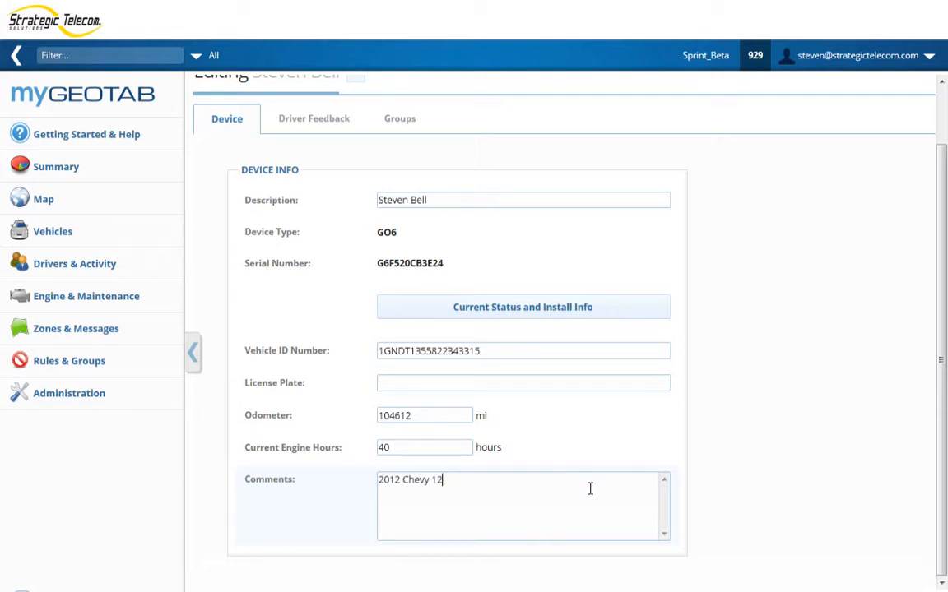
type("500")
scroll(494, 362, "up", 2)
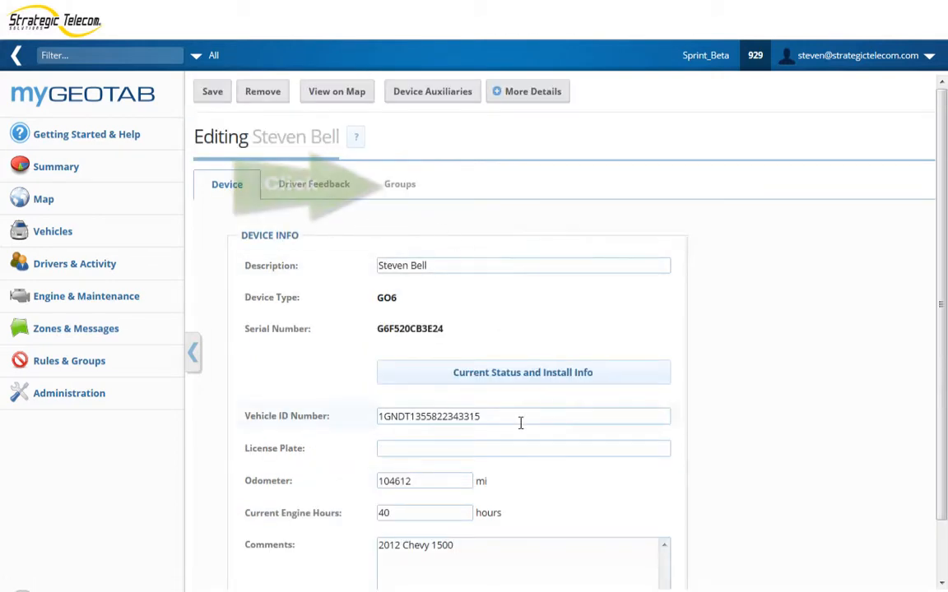
Step: Assign the vehicle to STS Group and STS BETA P+G on the Groups tab
left_click(409, 188)
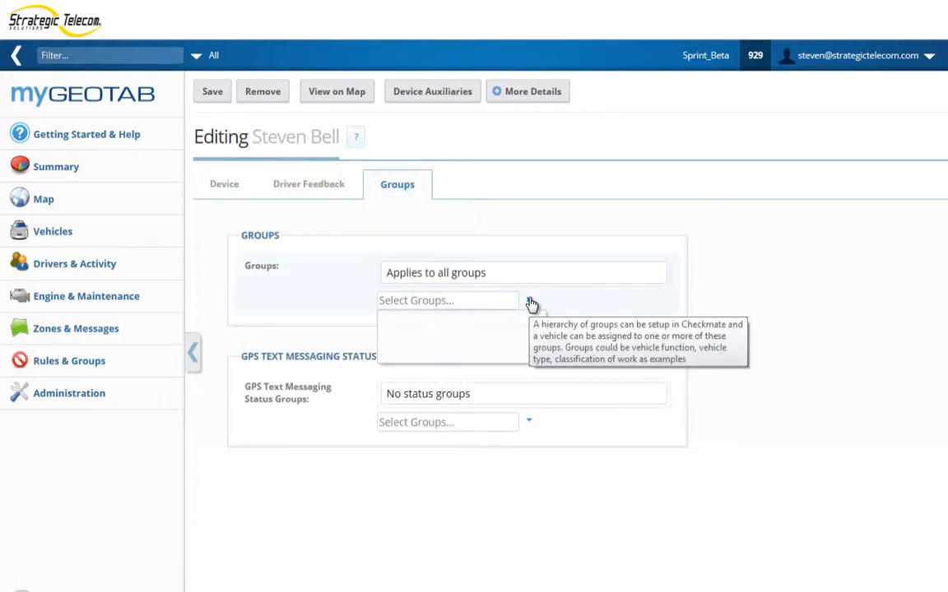
left_click(529, 303)
left_click(492, 475)
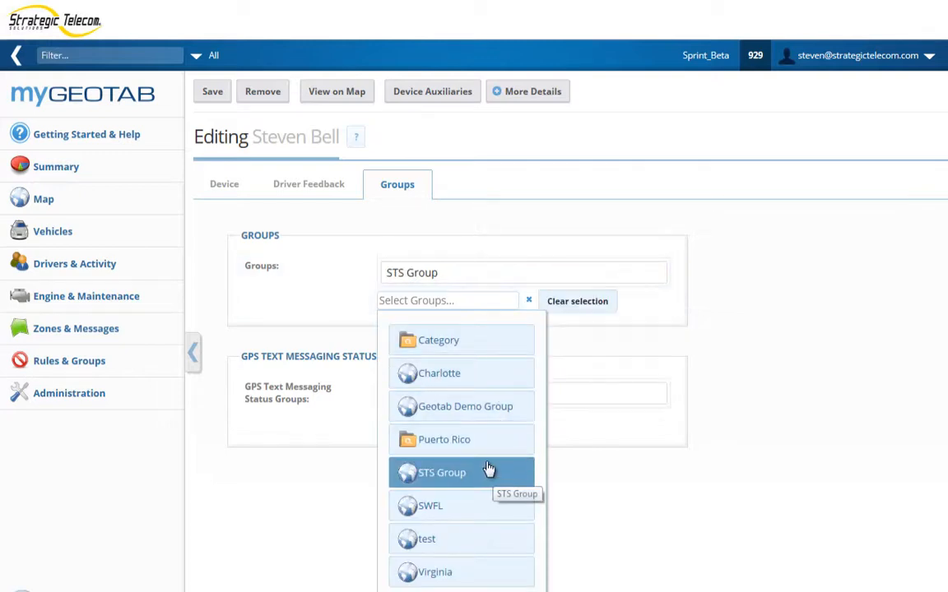
left_click(529, 301)
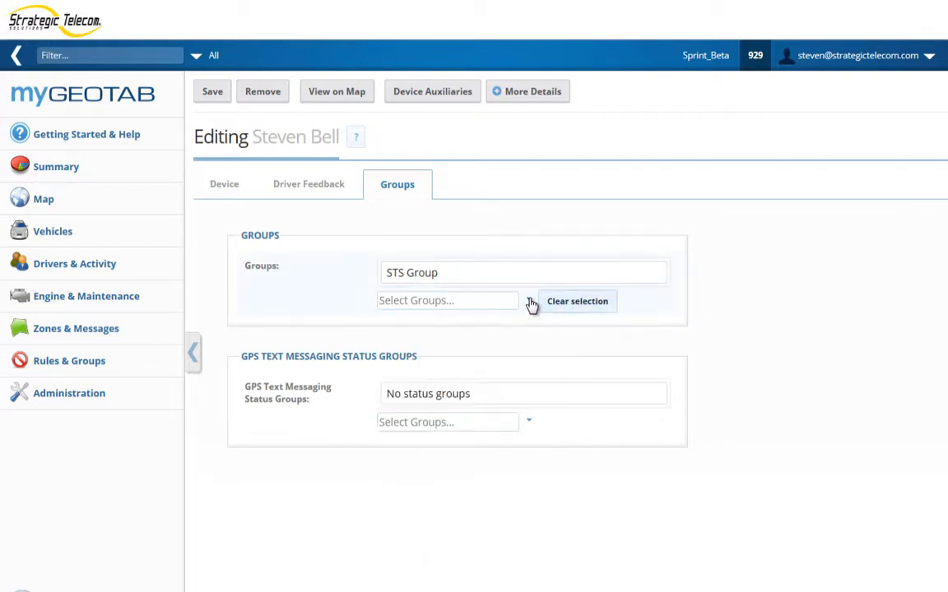
left_click(530, 301)
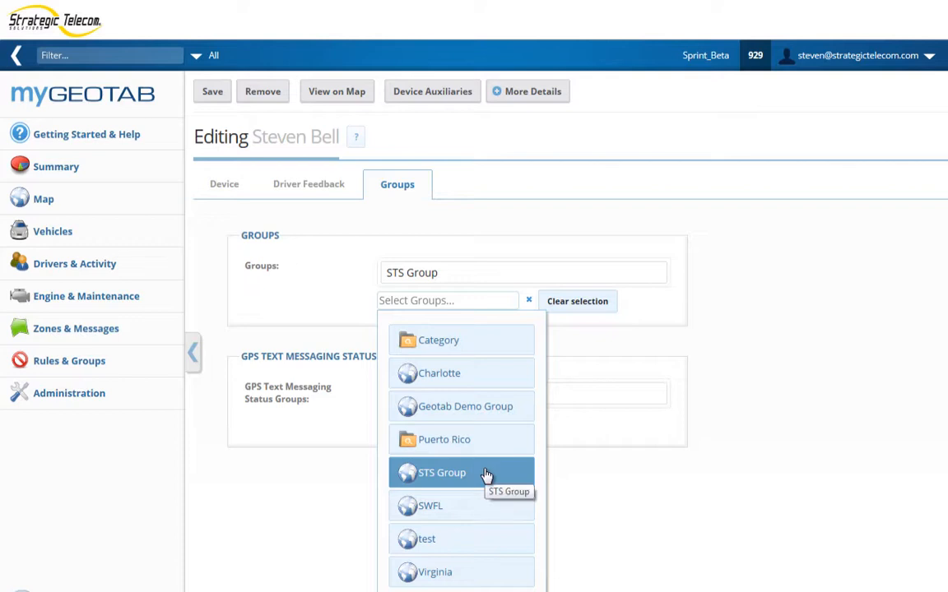
left_click(473, 347)
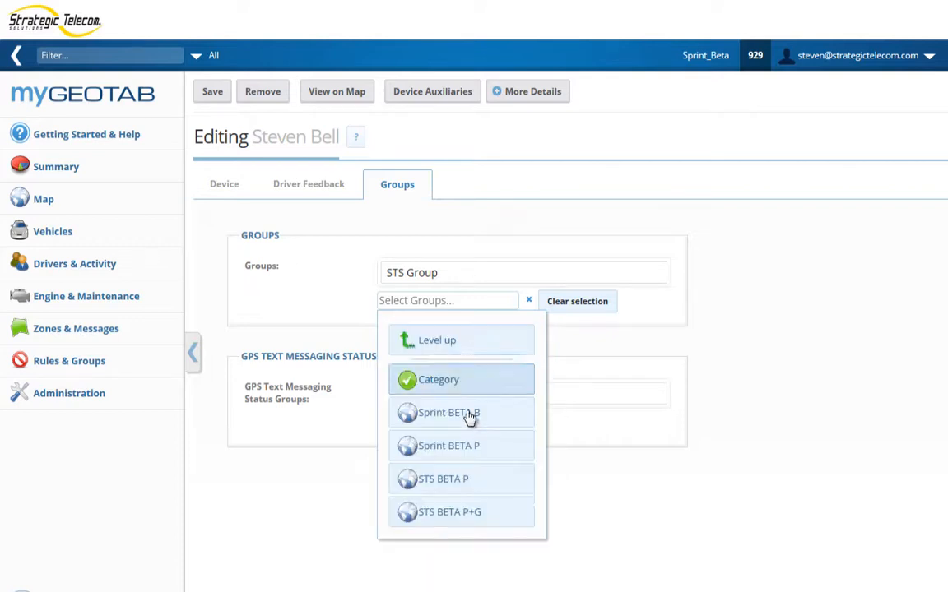
left_click(478, 513)
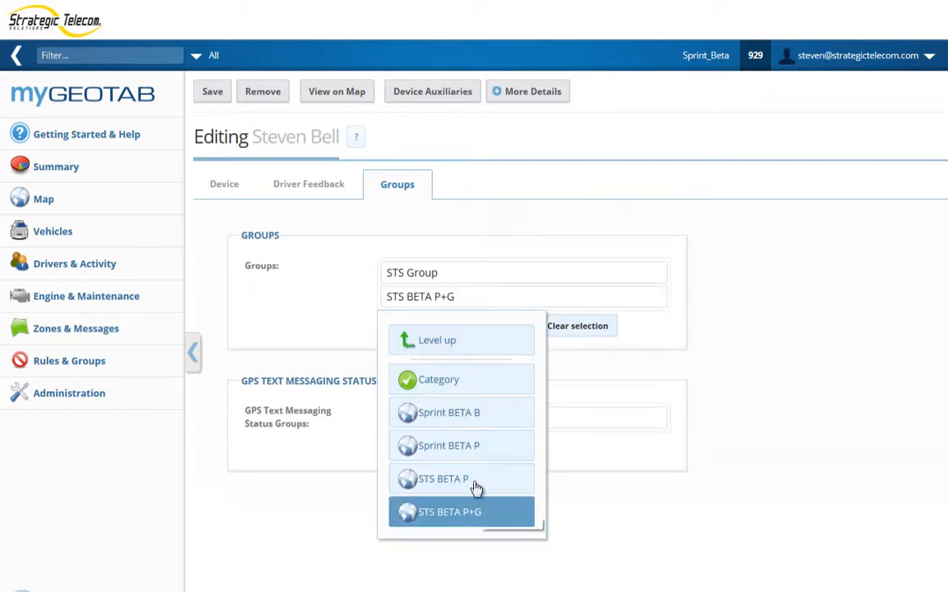
left_click(734, 309)
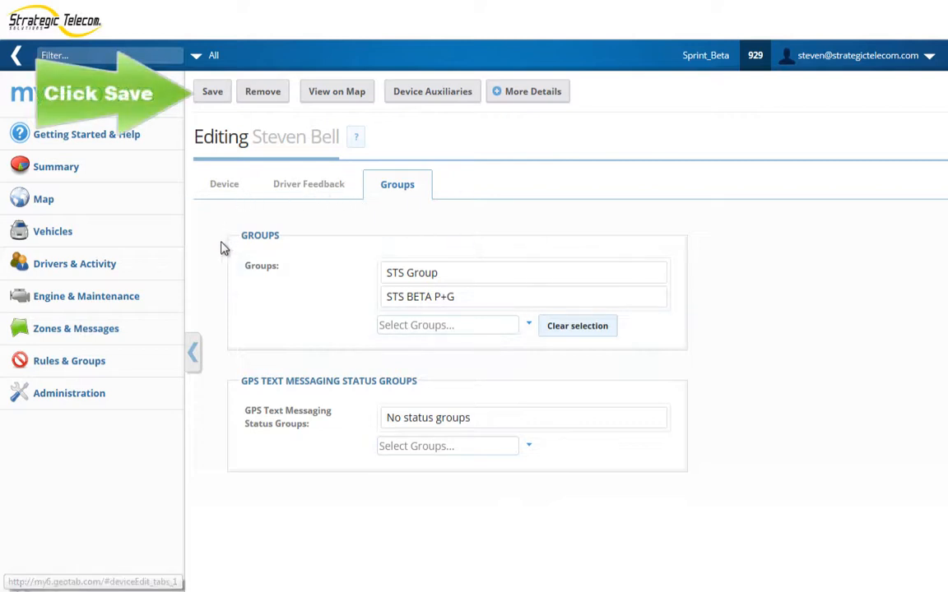
Step: Save the vehicle's edits and return to the Vehicles list
left_click(213, 92)
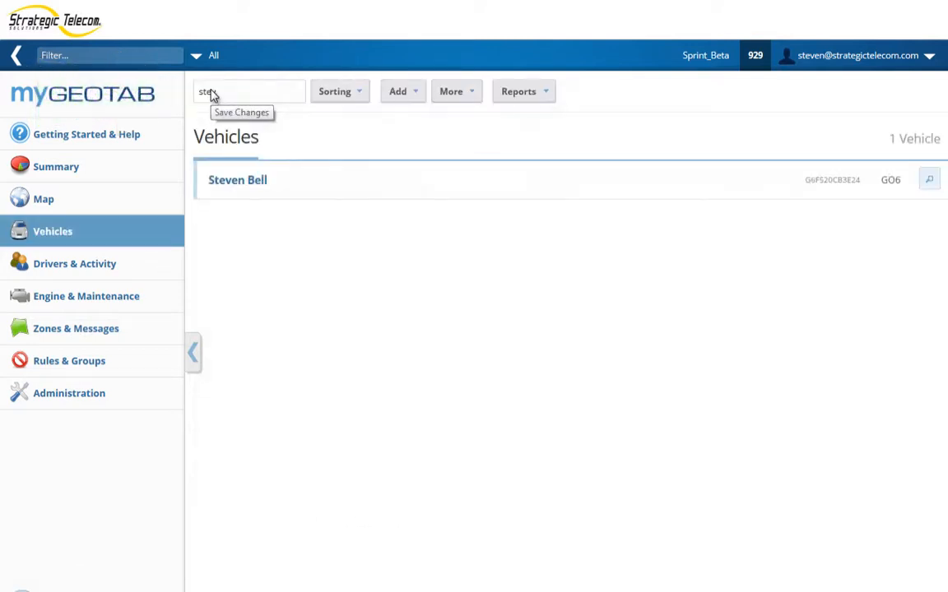